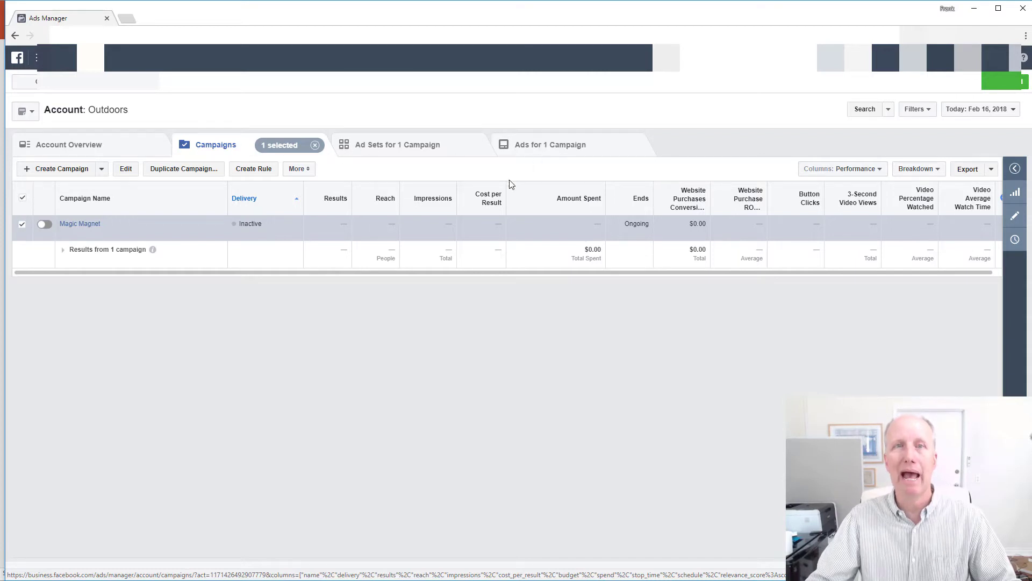
Step: Start a new campaign from scratch, discarding the saved draft, and choose Conversions as the marketing objective
mouse_move(493, 192)
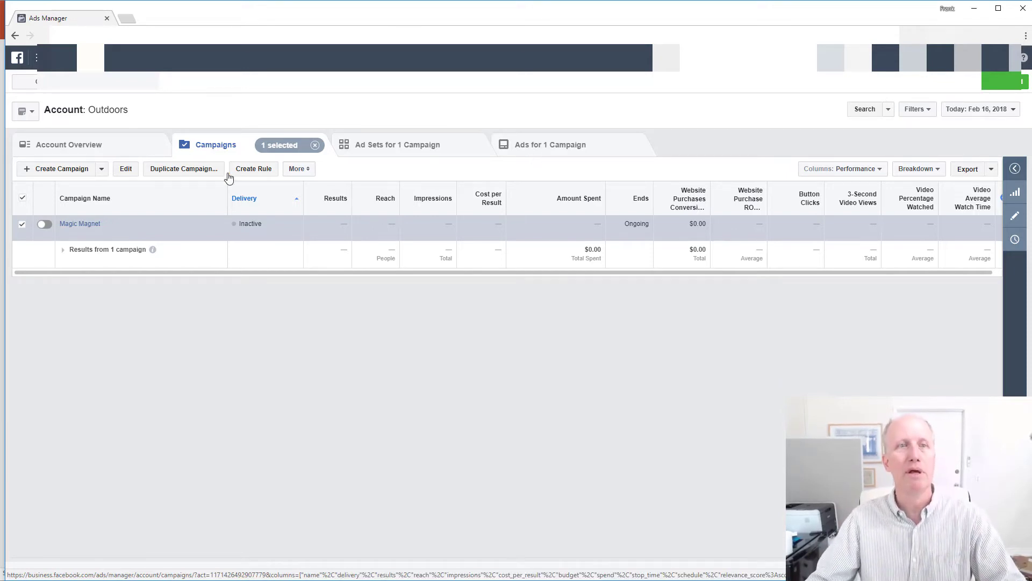
click(60, 170)
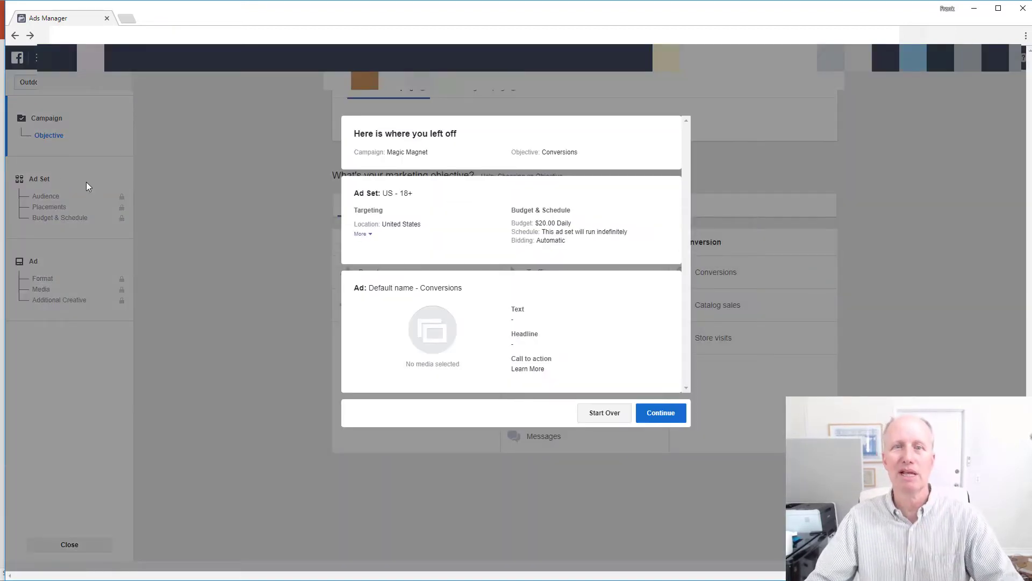
click(604, 415)
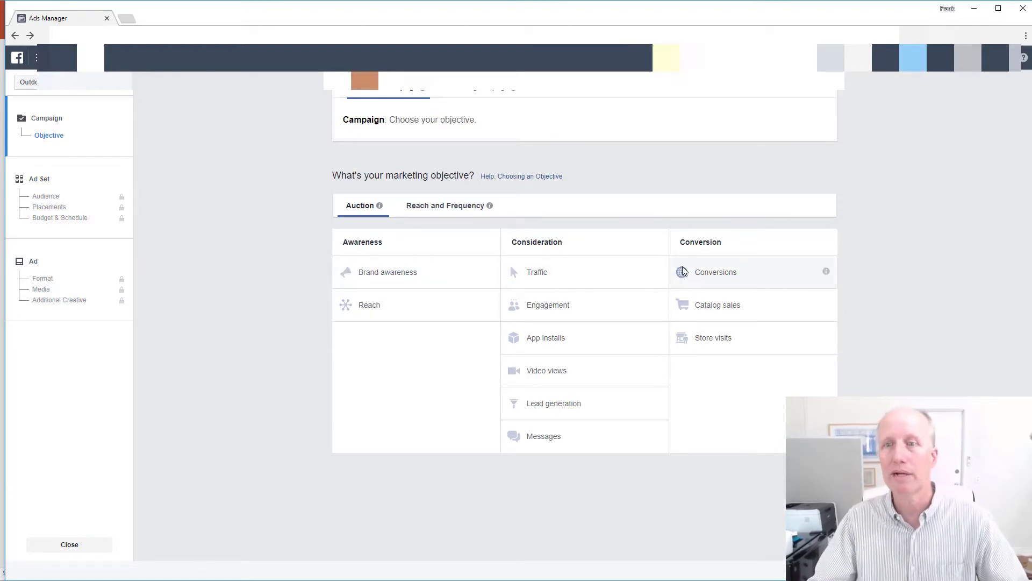
click(719, 275)
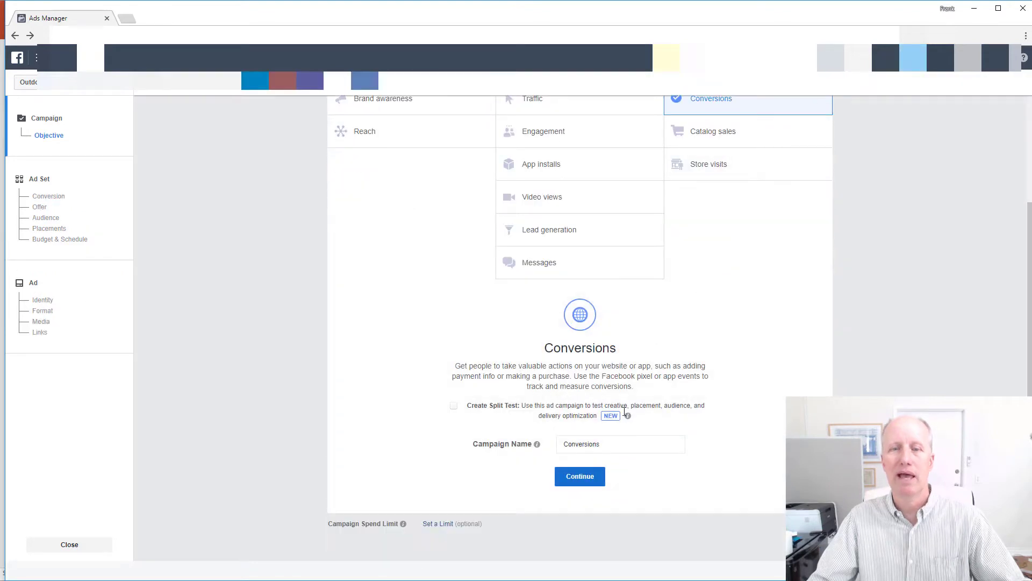
Step: Rename the campaign with the advertiser's first name and continue to the ad set settings
drag(605, 443, 560, 448)
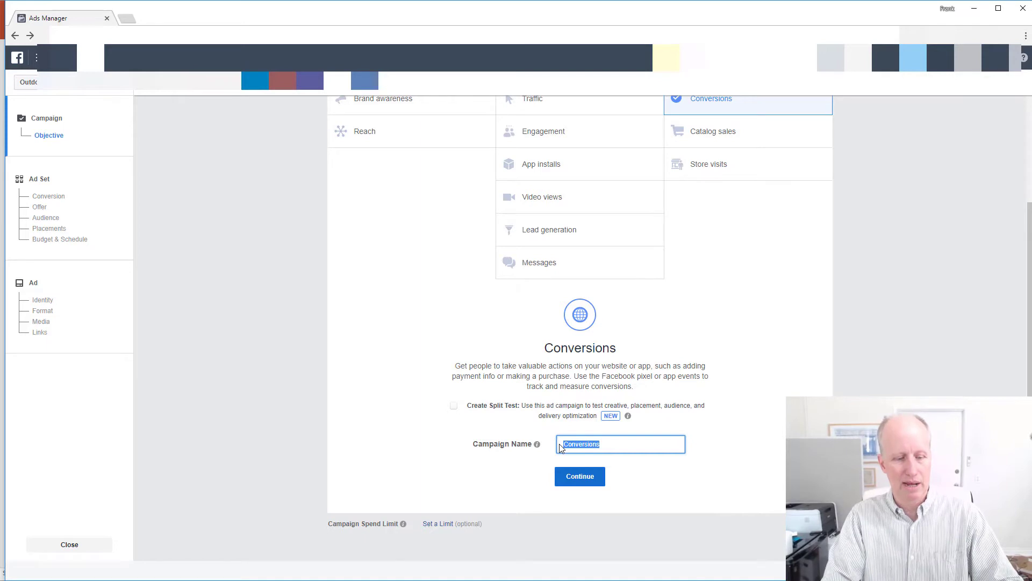
text(Fran)
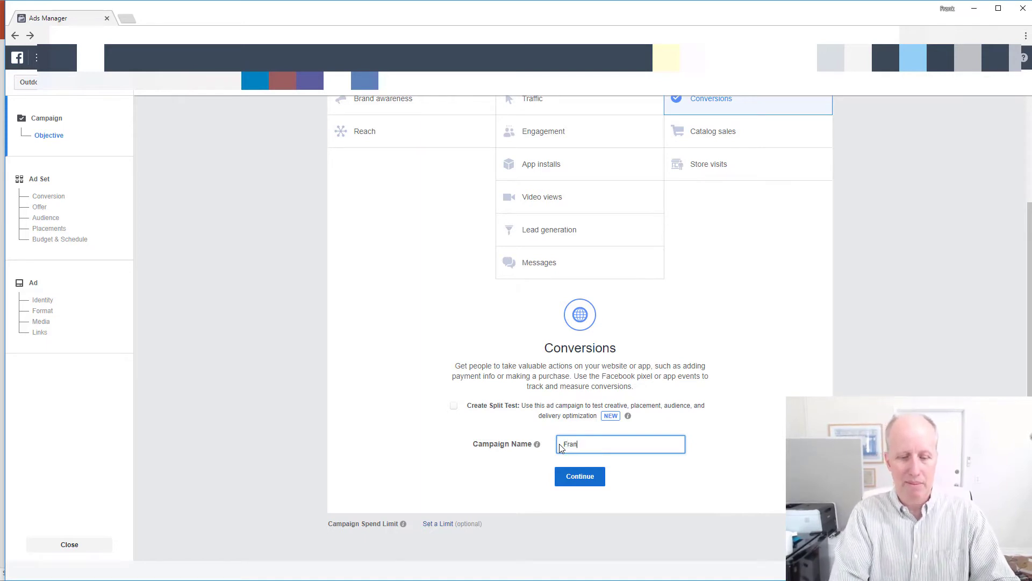
text(k)
click(574, 477)
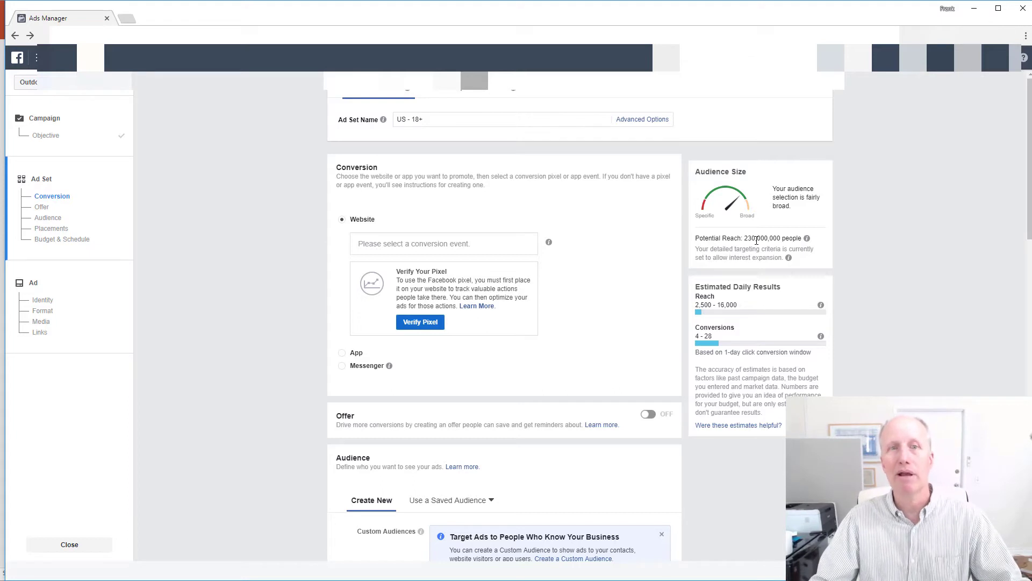
Step: Set the ad set's website conversion event to Purchase
click(405, 246)
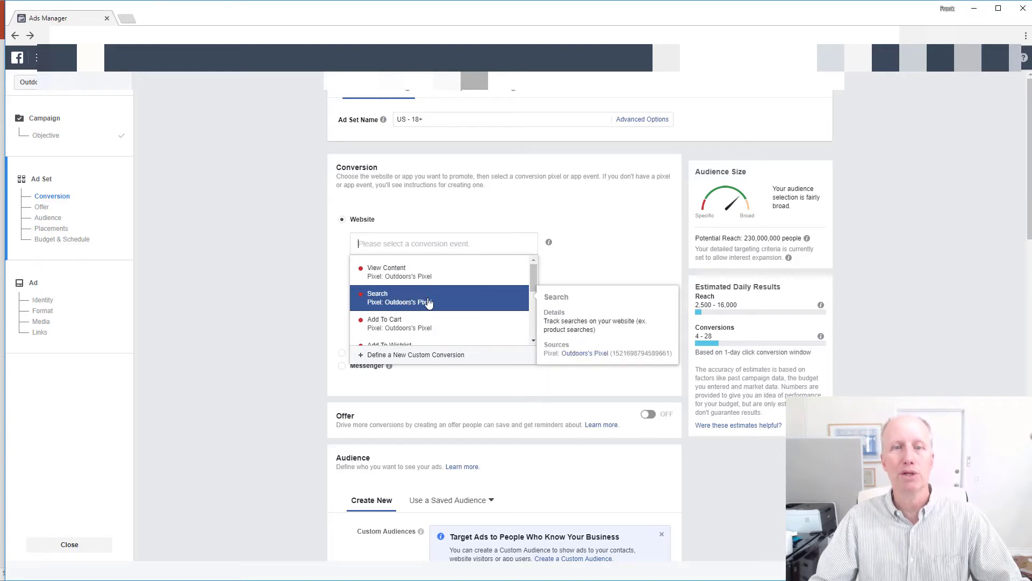
scroll(430, 304, down, 1)
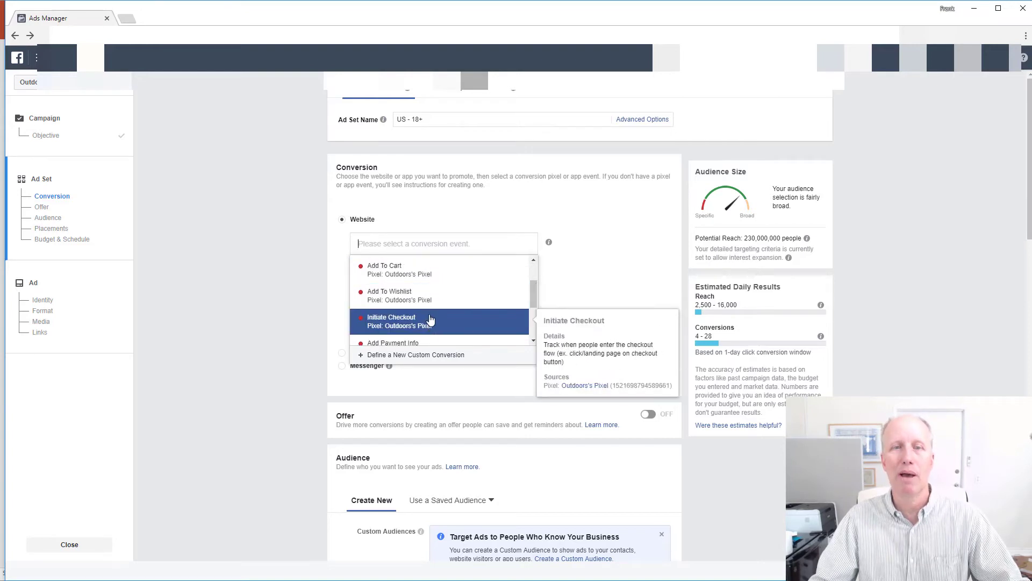
scroll(432, 313, down, 1)
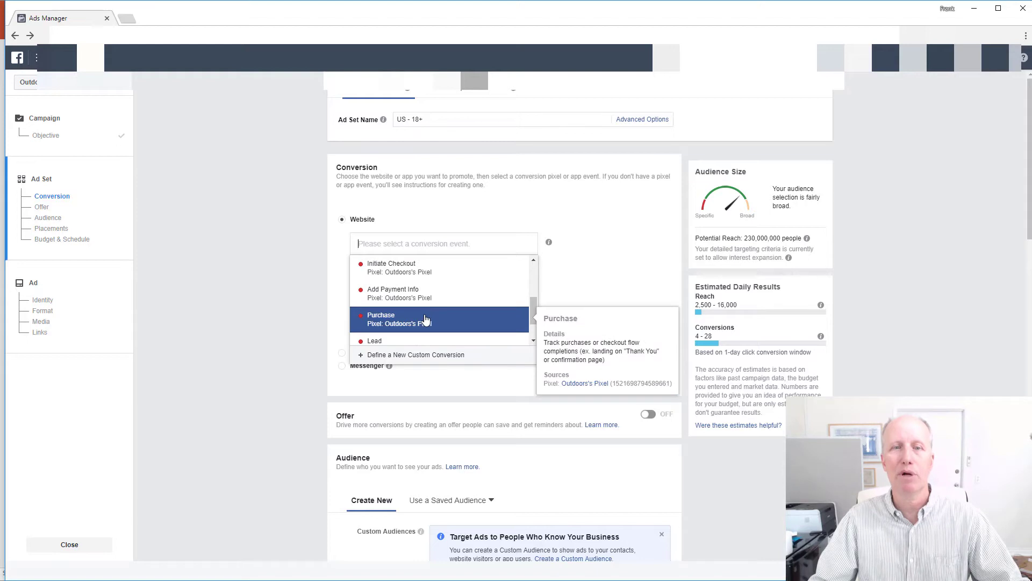
click(427, 319)
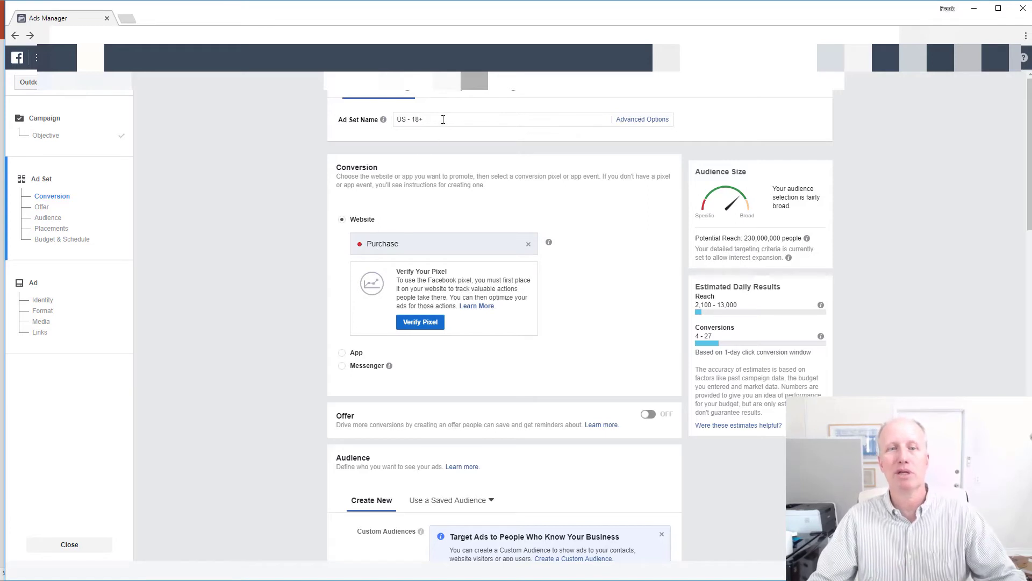
Step: Set the minimum age of the ad set's audience to 25
scroll(466, 221, down, 1)
scroll(466, 221, down, 5)
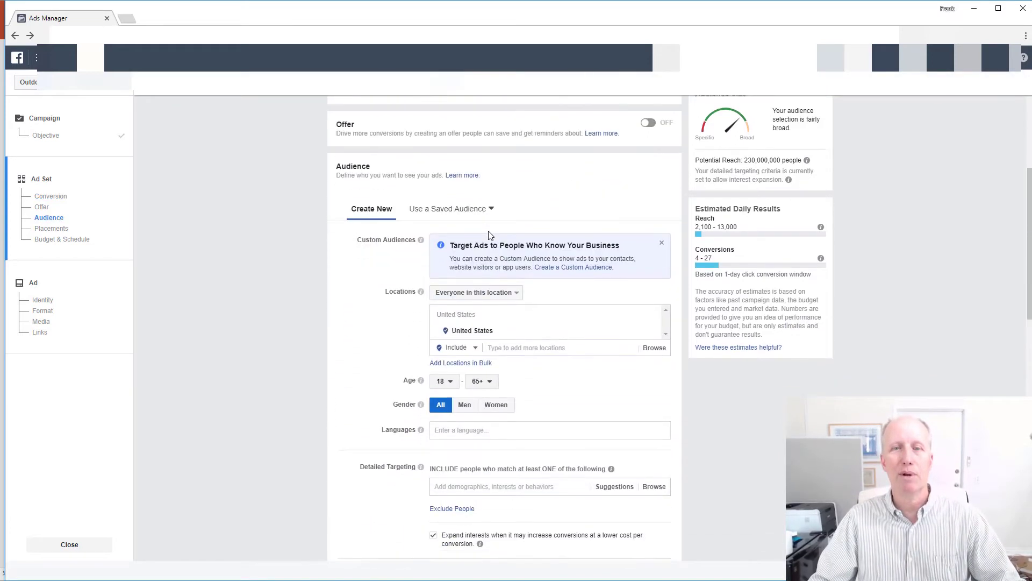
scroll(489, 235, down, 1)
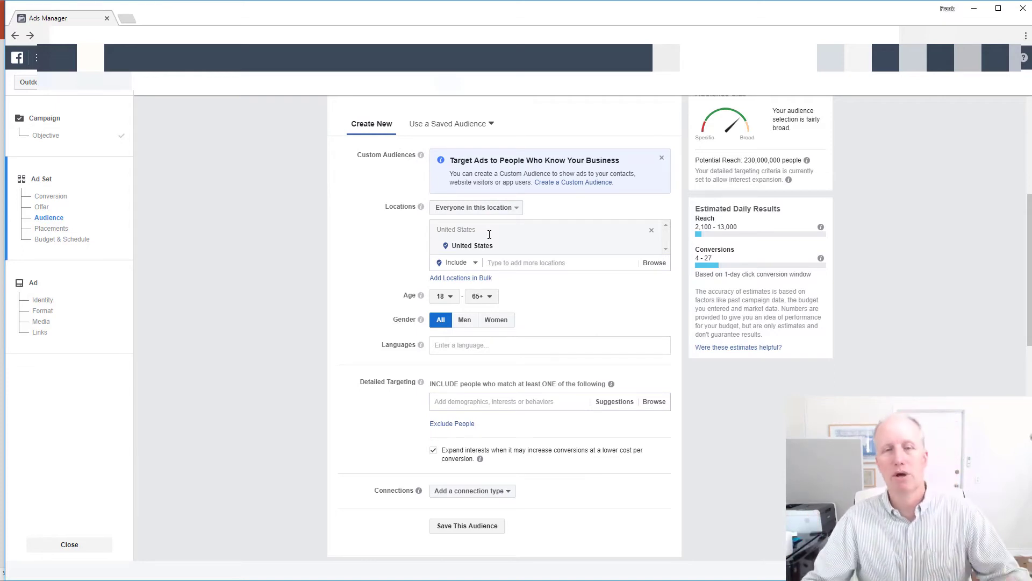
click(441, 297)
scroll(451, 425, down, 1)
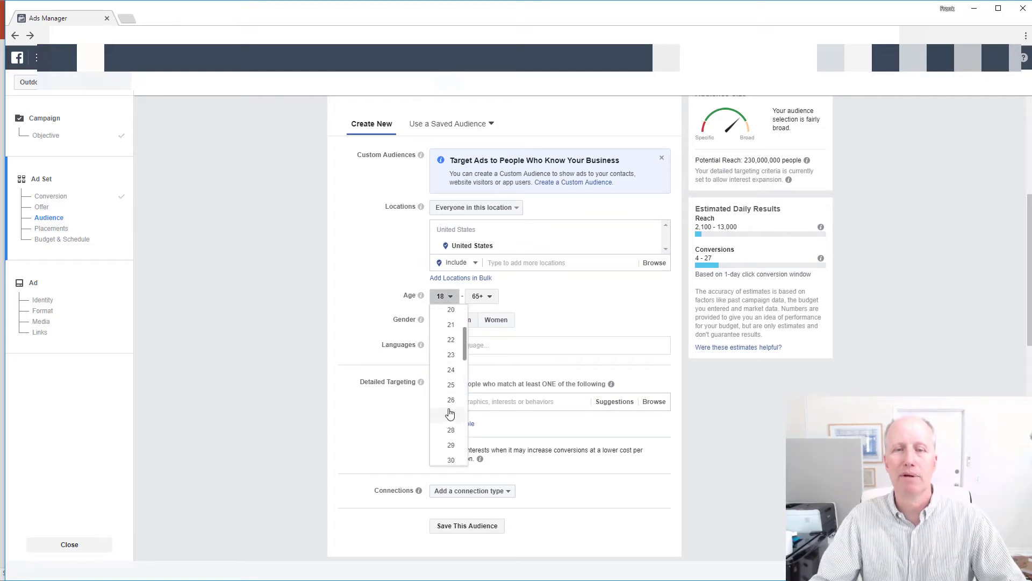
click(451, 385)
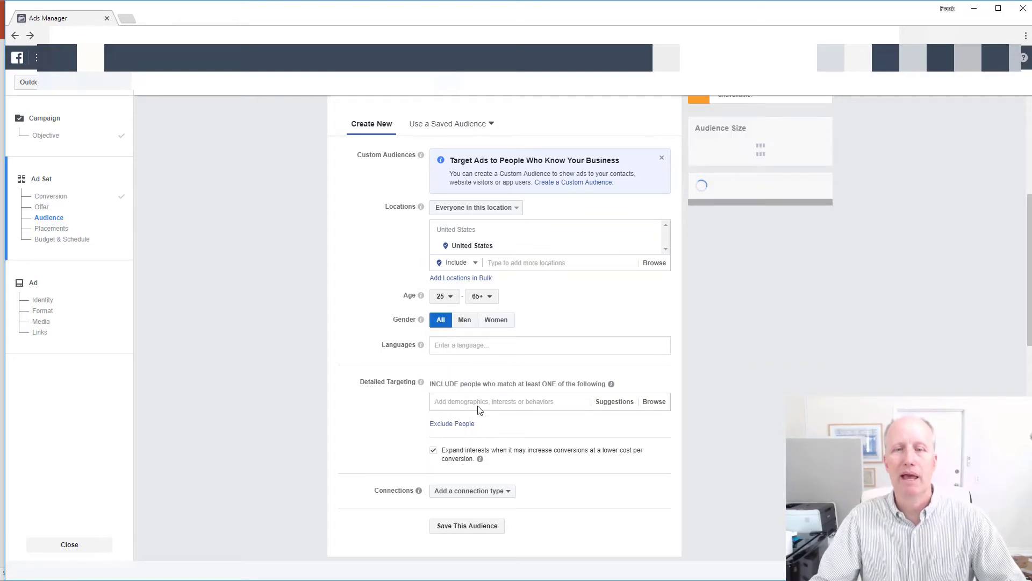
Step: Turn off interest expansion and add the Fishing interest from Outdoor recreation to the detailed targeting
click(433, 450)
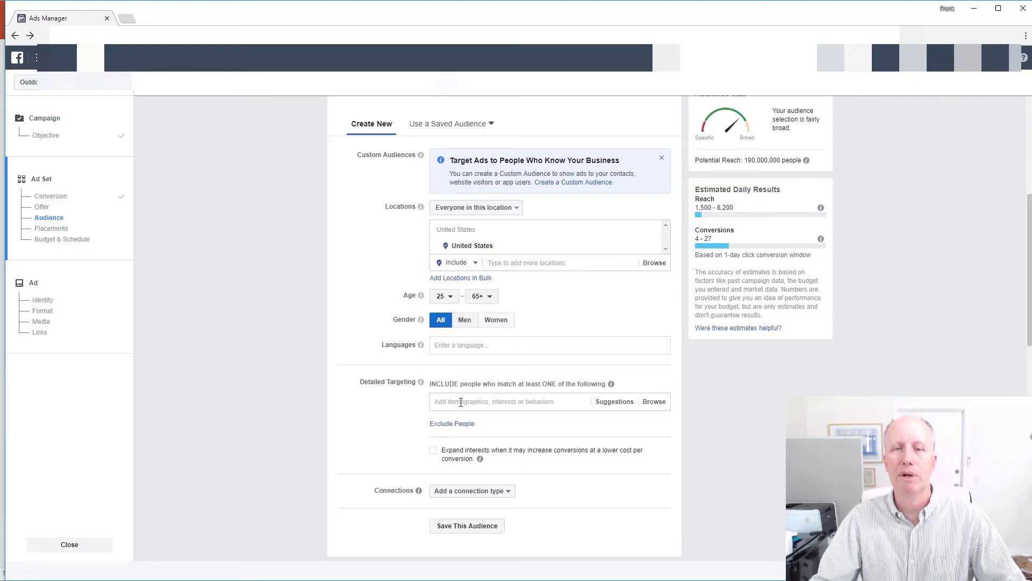
text(f)
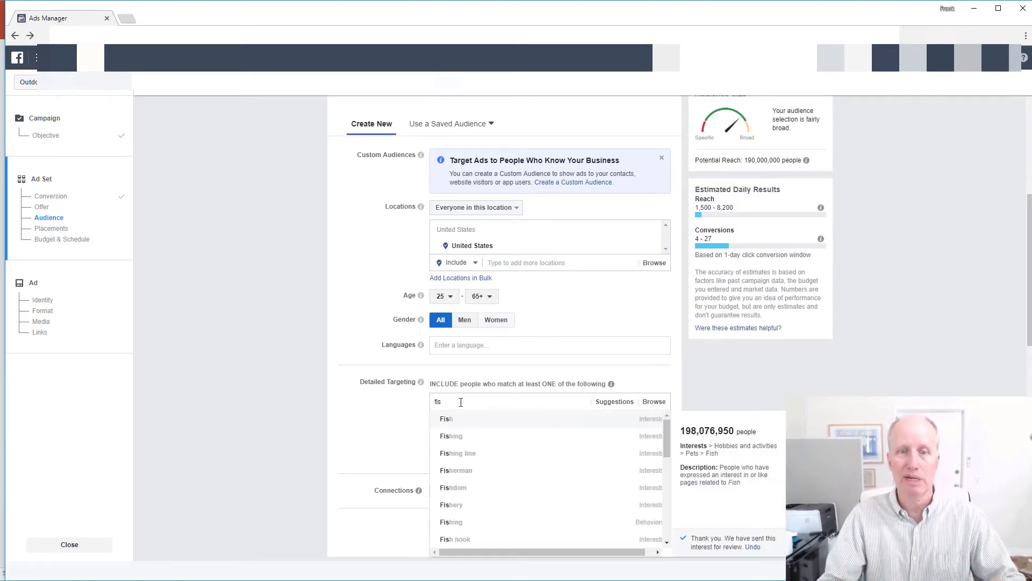
text(is)
click(451, 437)
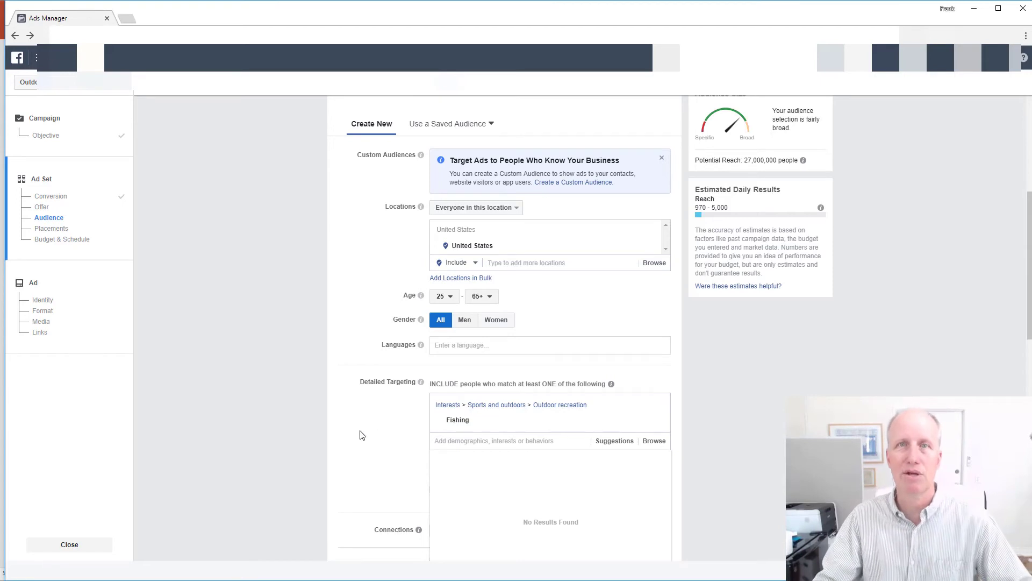
click(374, 434)
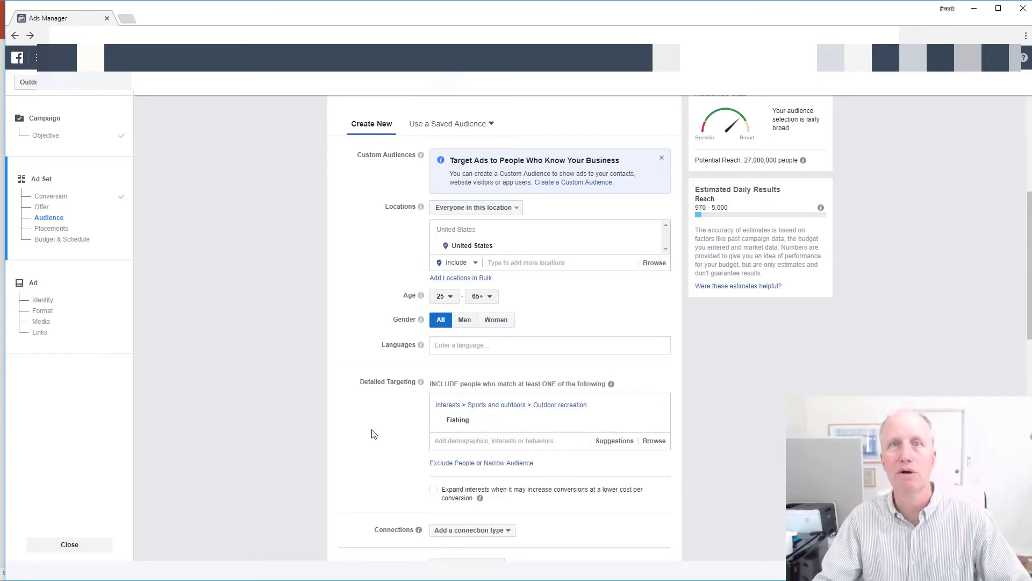
Step: Set the ad set's daily budget to $500.00
scroll(379, 435, down, 3)
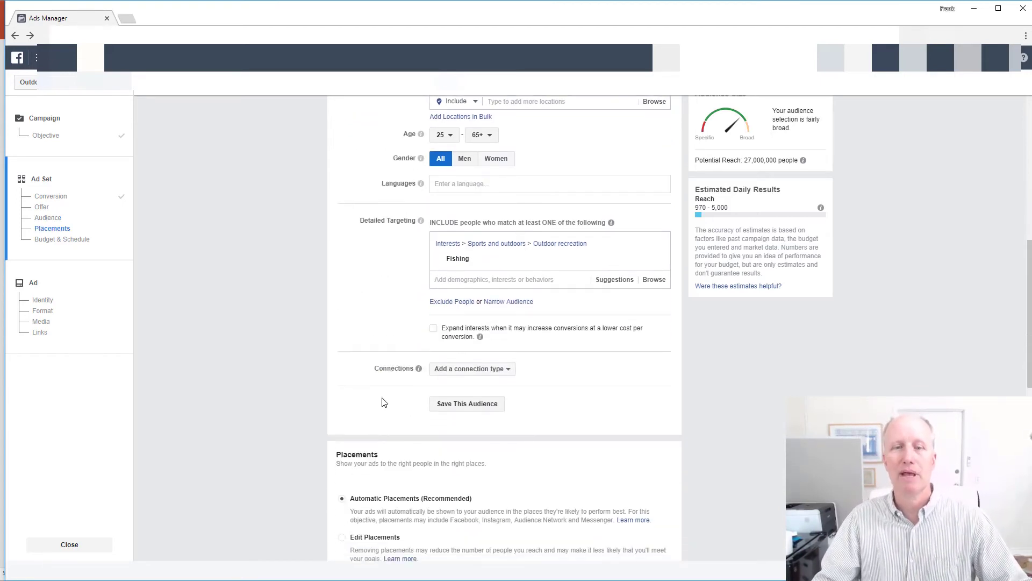
scroll(375, 320, down, 2)
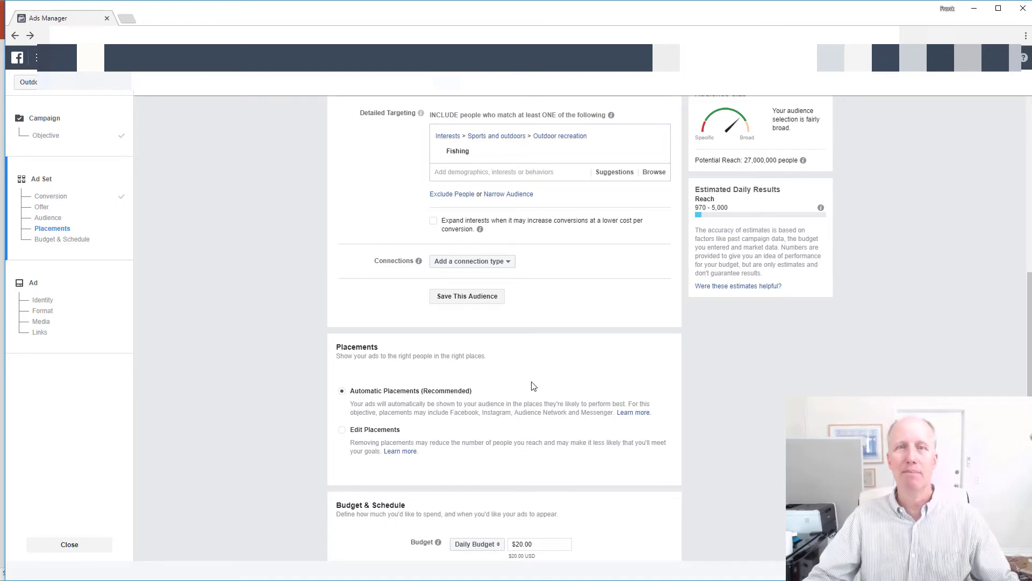
mouse_move(460, 155)
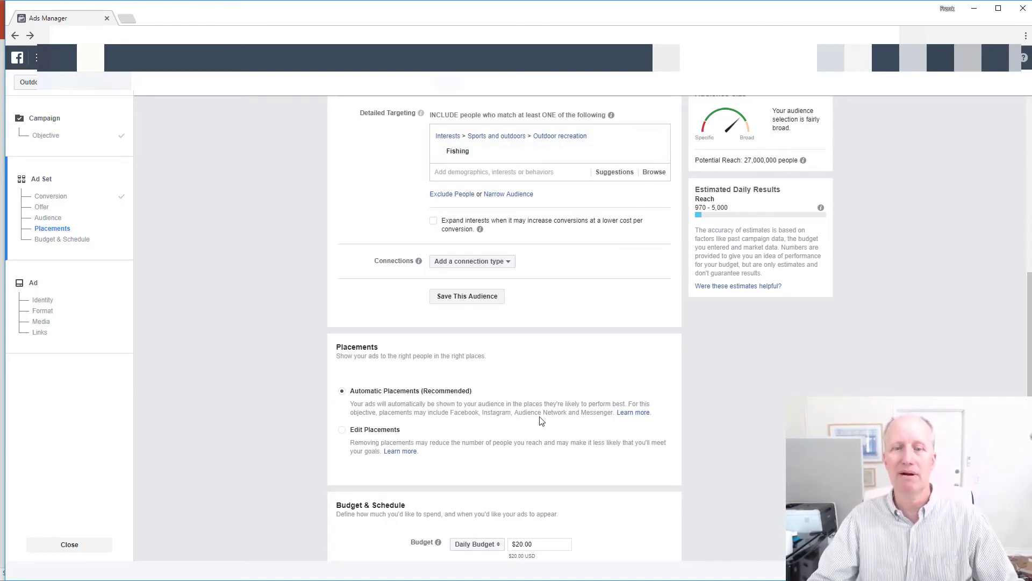
scroll(540, 421, down, 2)
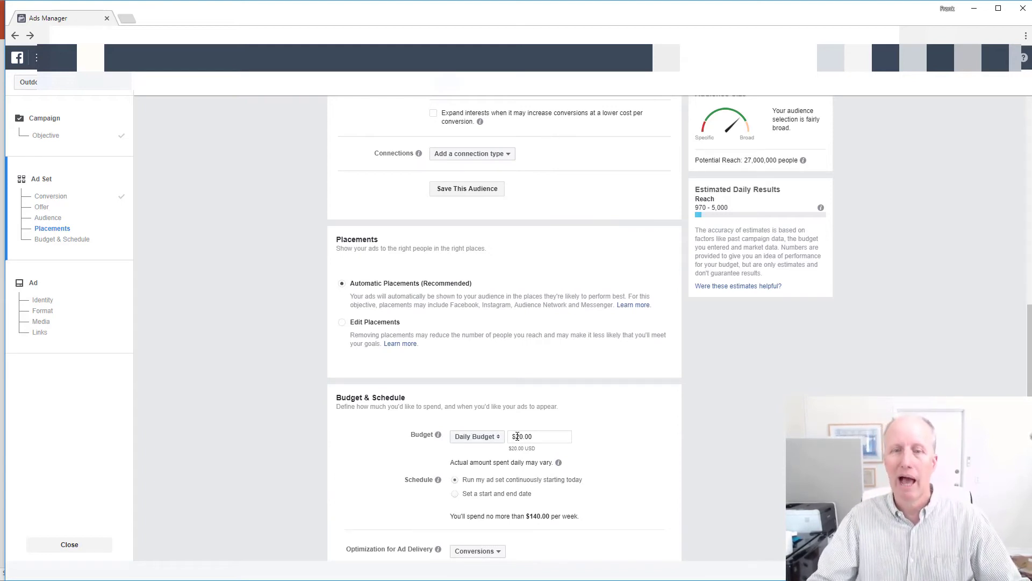
drag(517, 436, 521, 435)
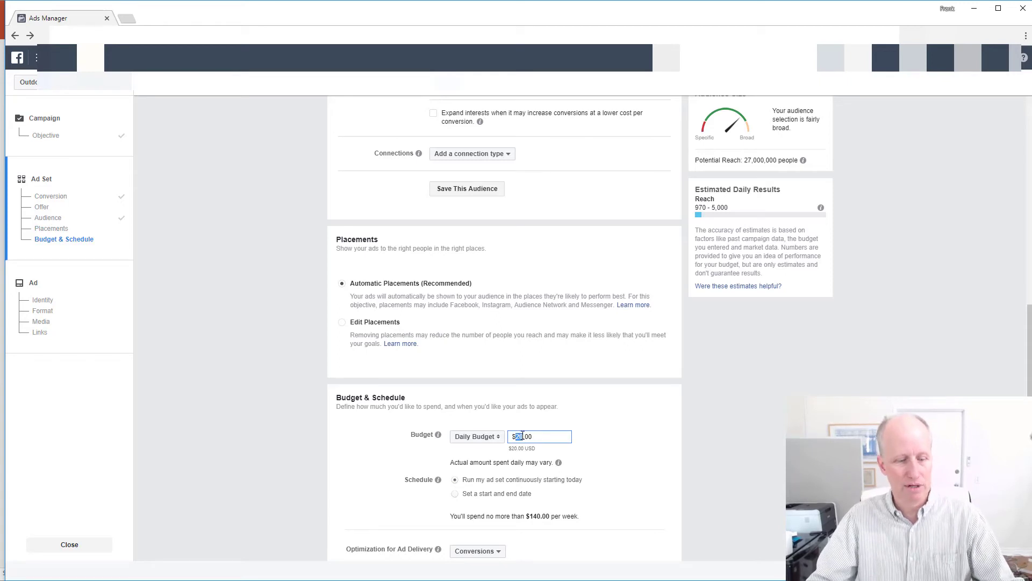
key(BackSpace)
text(5)
Step: Dismiss the tip about targeting people who know your business in the Custom Audiences section
scroll(519, 397, down, 1)
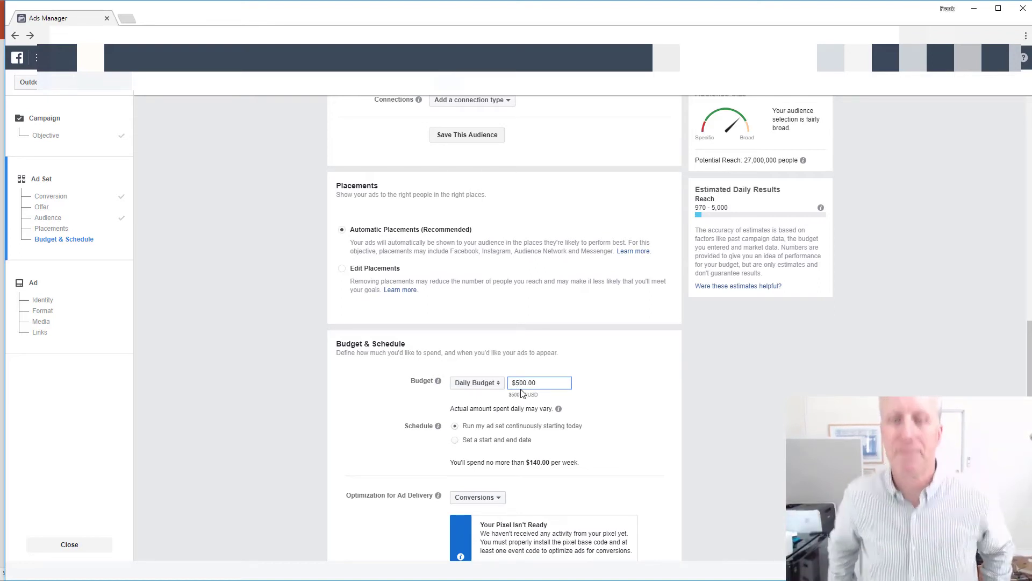
scroll(429, 350, down, 5)
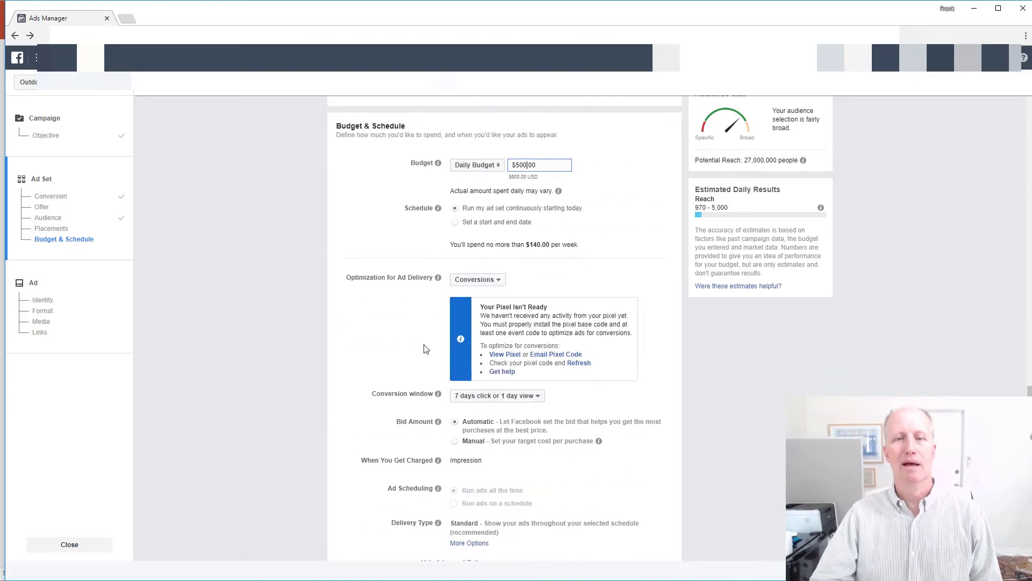
scroll(430, 350, up, 14)
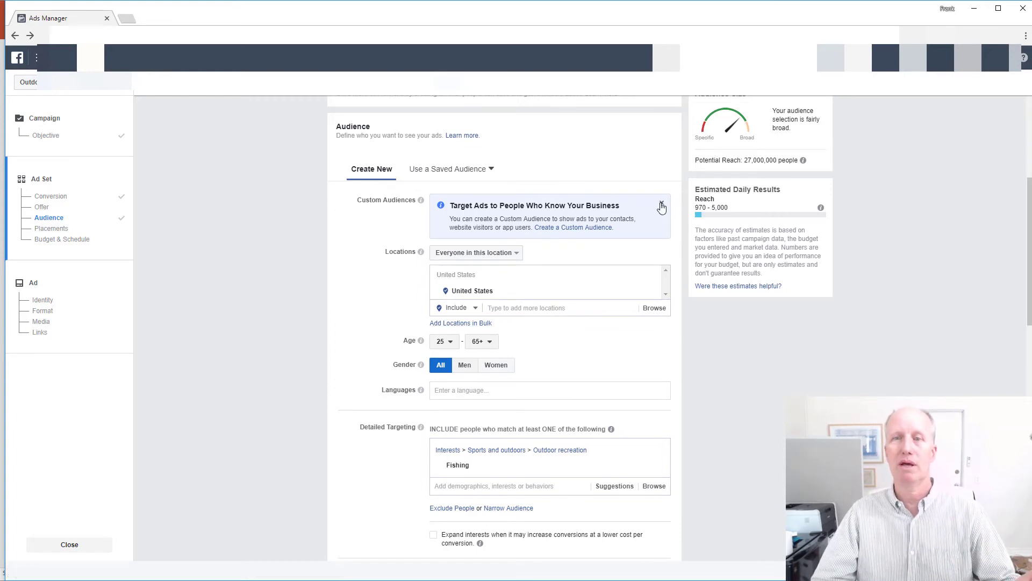
click(662, 205)
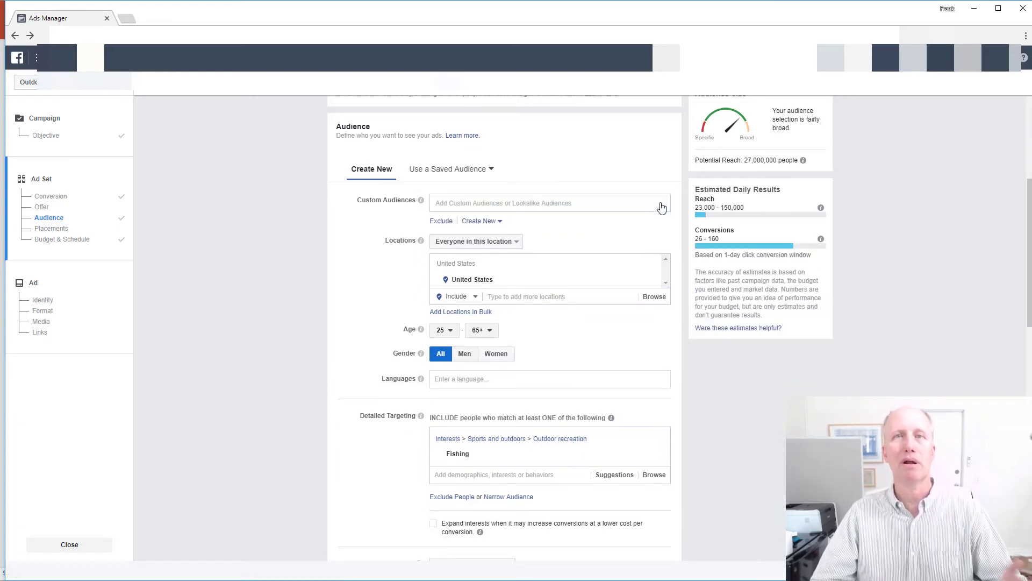
Step: Go to the ad level and choose the Single Video format
click(26, 285)
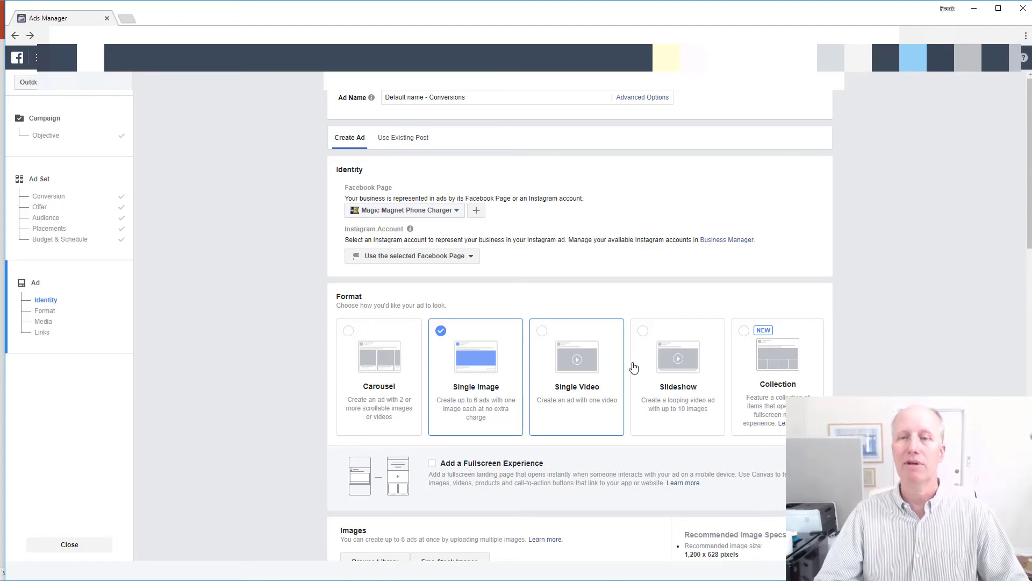
click(543, 331)
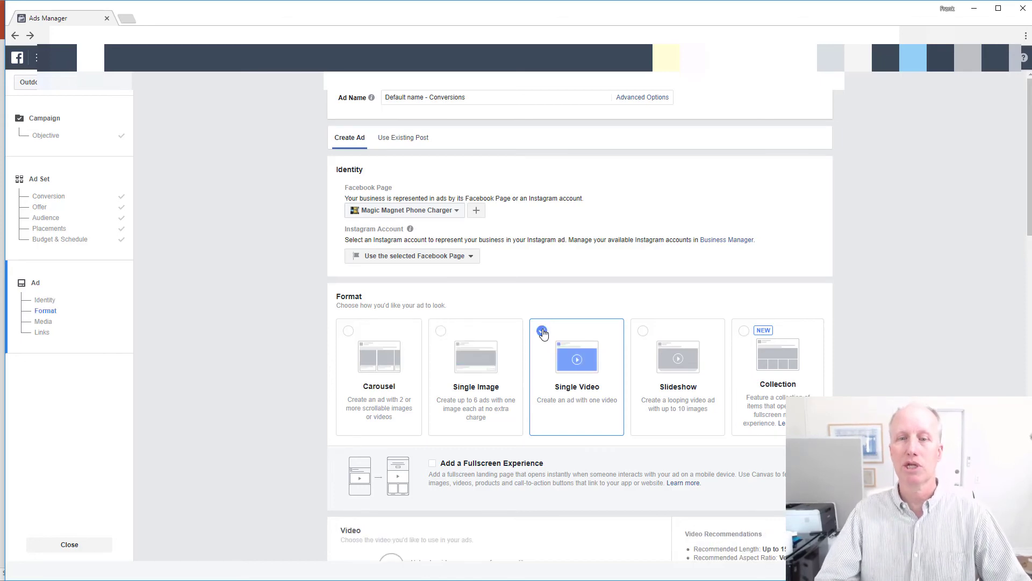
Step: Examine the ad's video upload area, destination link, text, headline, call to action and advanced tracking options
scroll(627, 385, down, 5)
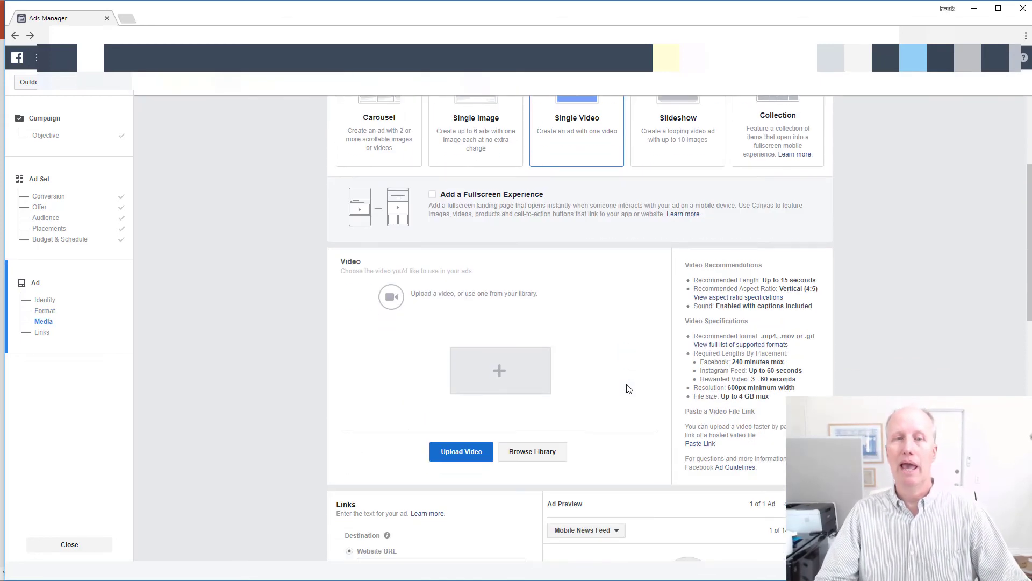
scroll(628, 388, down, 2)
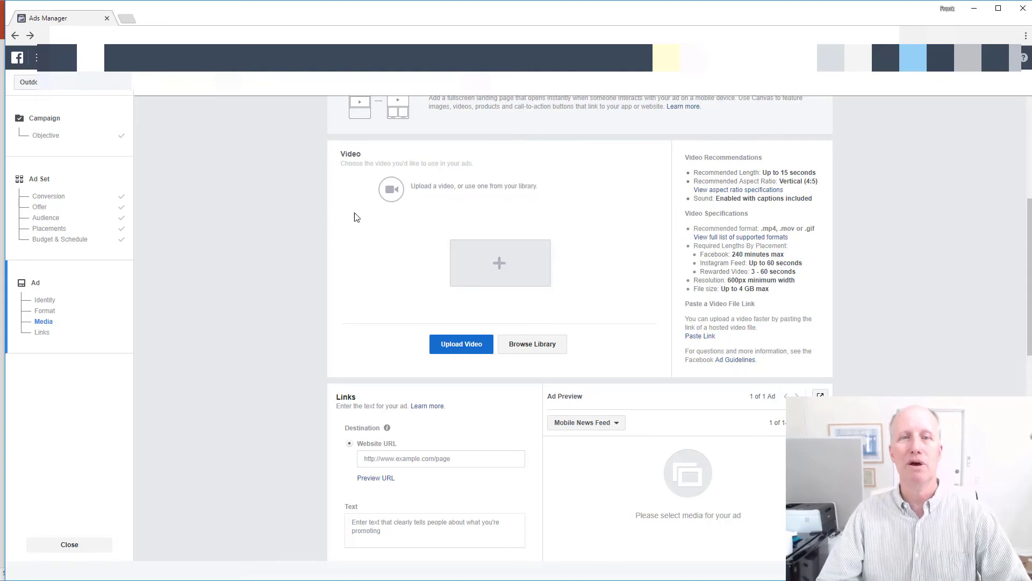
scroll(405, 220, down, 5)
scroll(430, 363, down, 3)
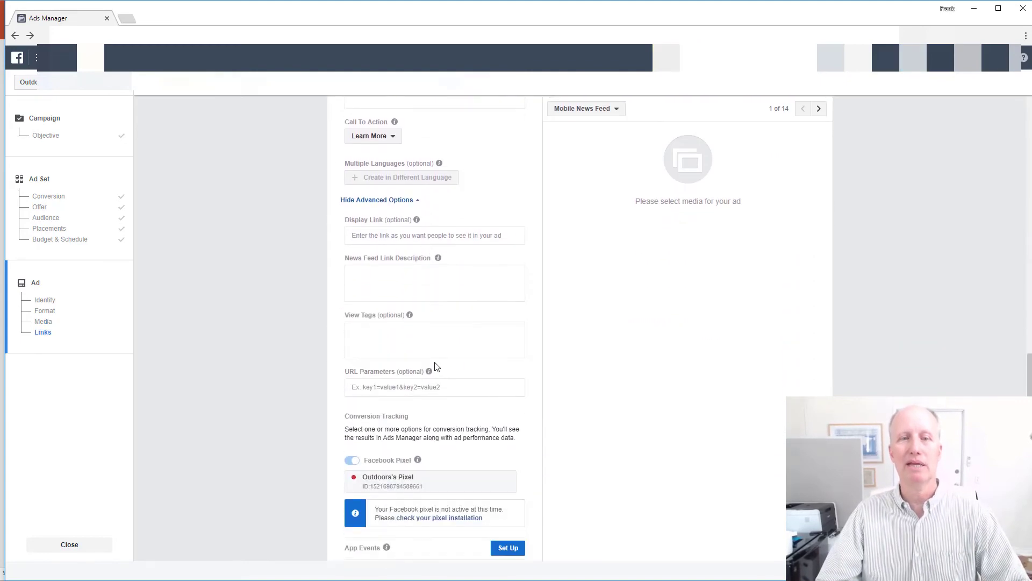
scroll(490, 384, down, 2)
scroll(490, 384, up, 10)
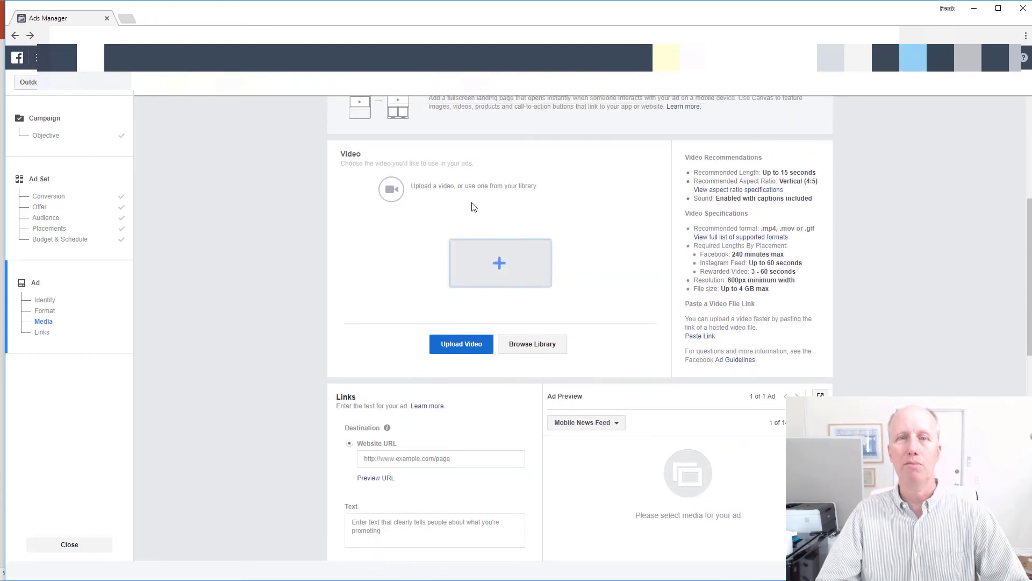
scroll(392, 292, down, 3)
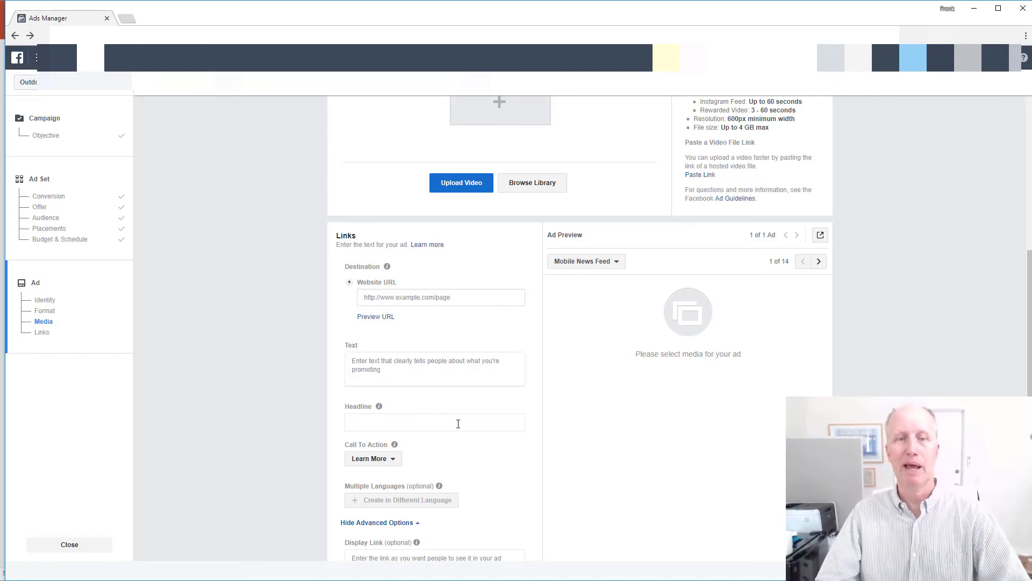
scroll(376, 462, down, 3)
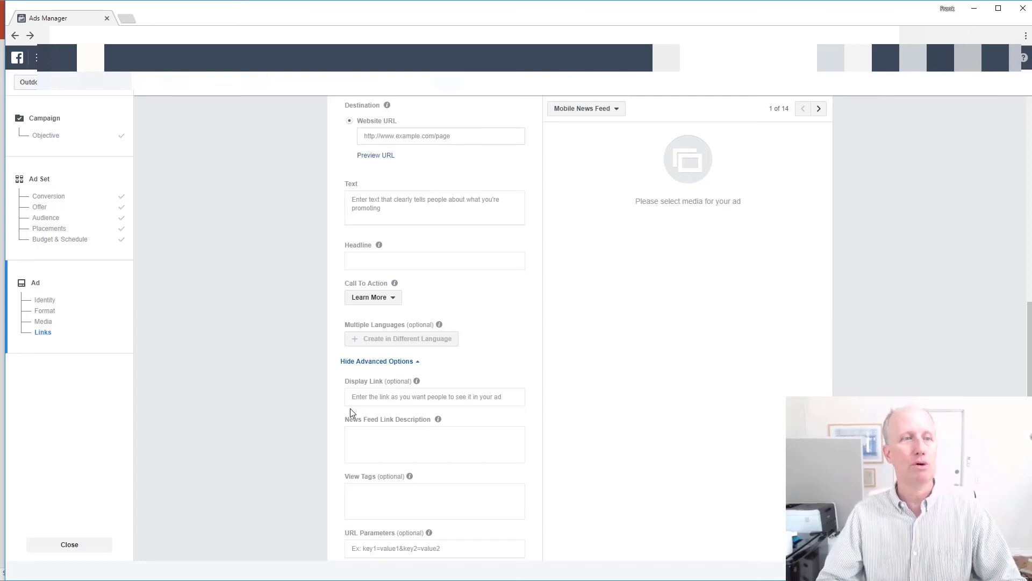
Step: Switch to the Facebook Ad Platform presentation in PowerPoint and show slide 3
key(alt+Tab)
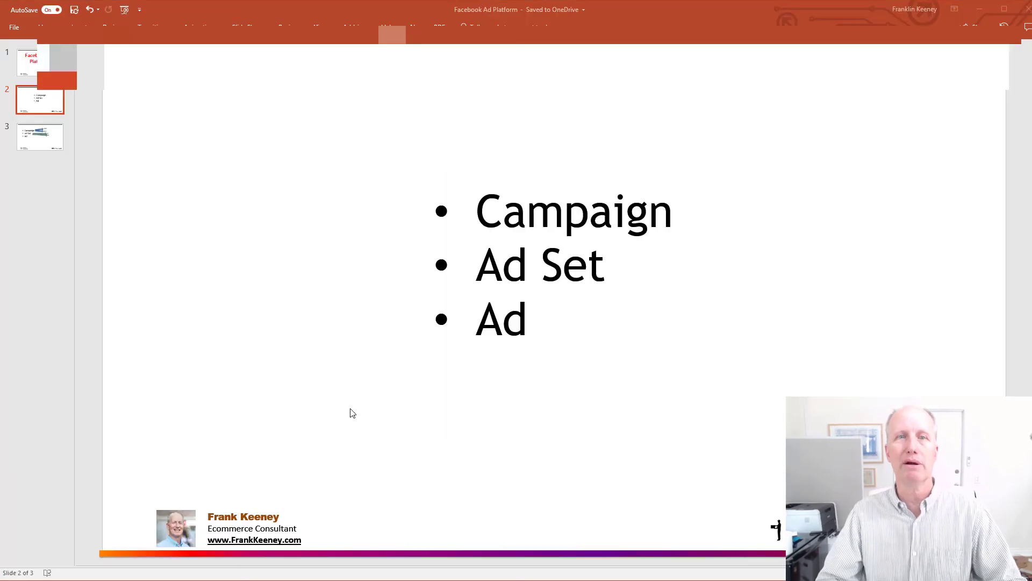
click(43, 142)
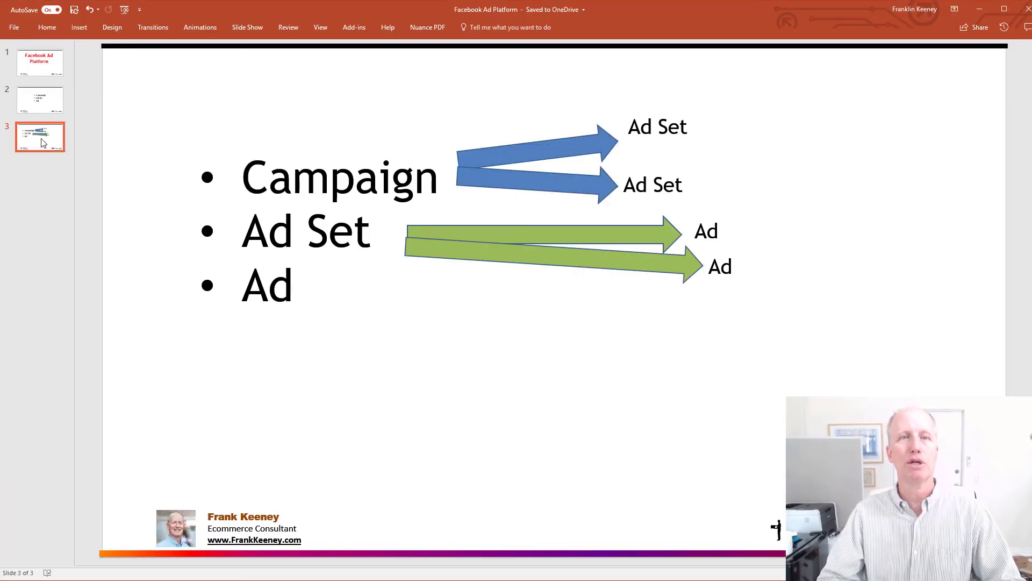